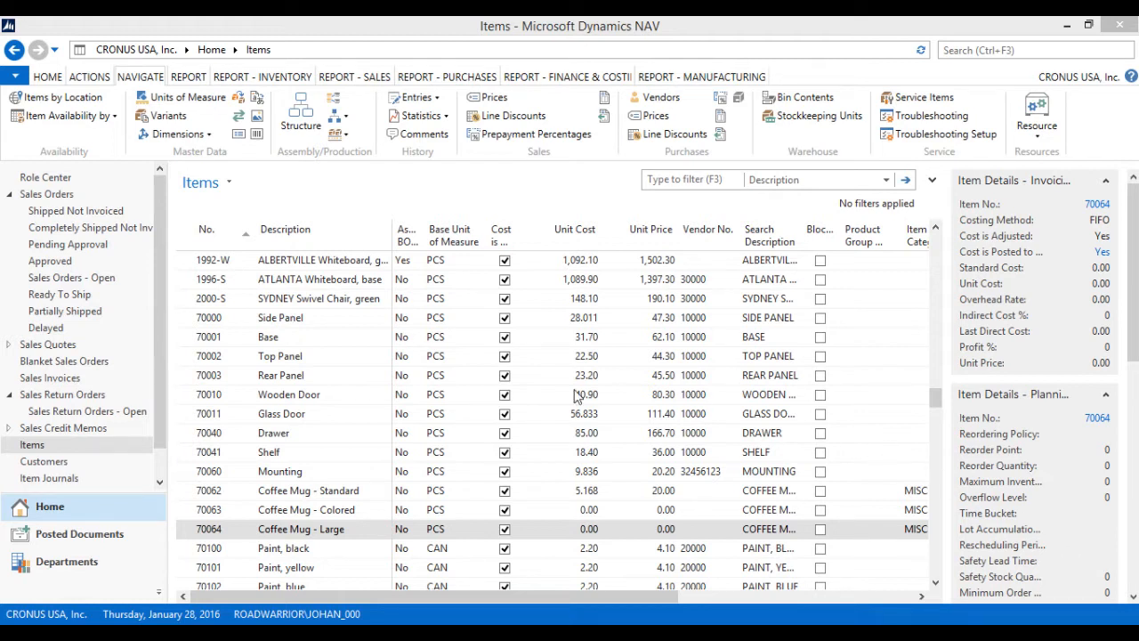
Select item 70064, Coffee Mug - Large, in the item list and open its substitution entries
{"action": "left_click", "coordinate": [326, 489]}
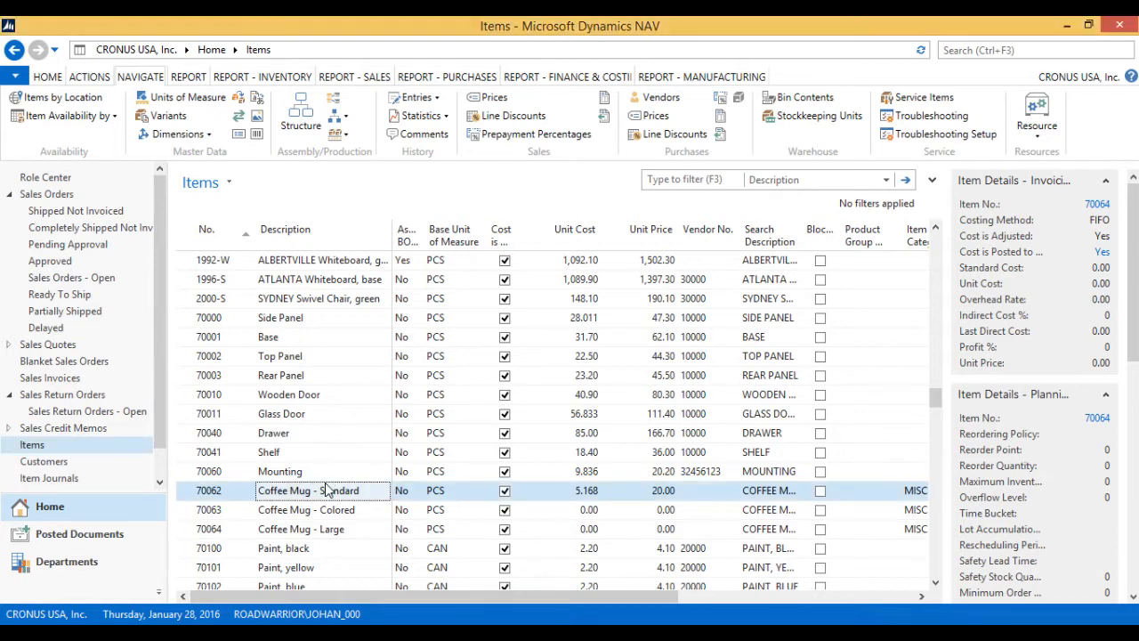
{"action": "key", "text": "Up"}
{"action": "key", "text": "Up"}
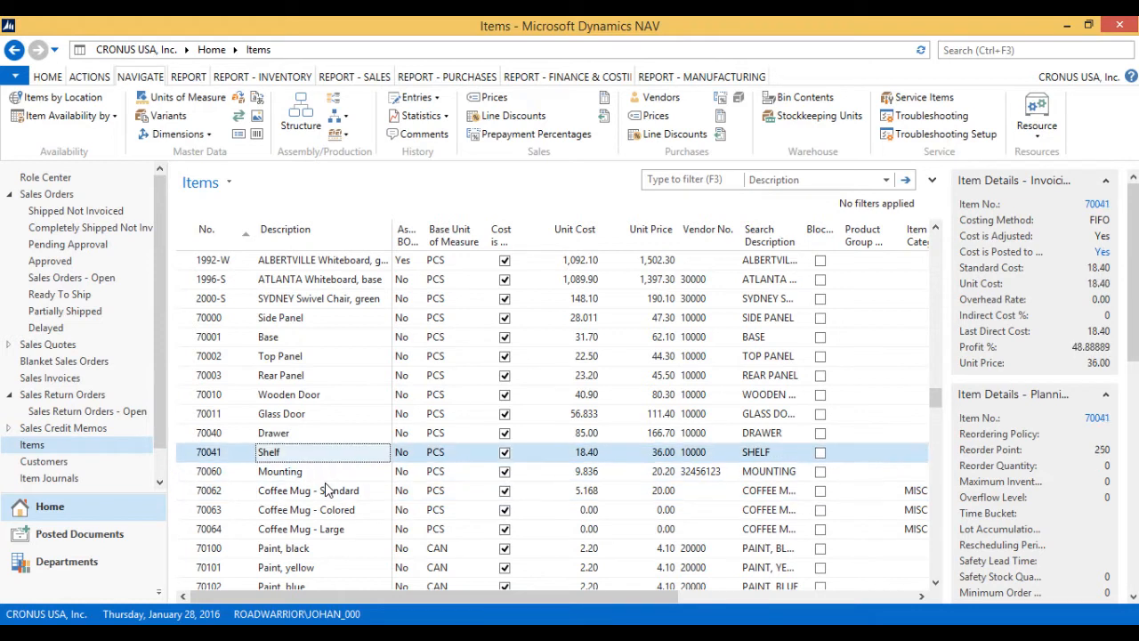
{"action": "key", "text": "Down"}
{"action": "key", "text": "Down"}
{"action": "key", "text": "Down"}
{"action": "key", "text": "Down"}
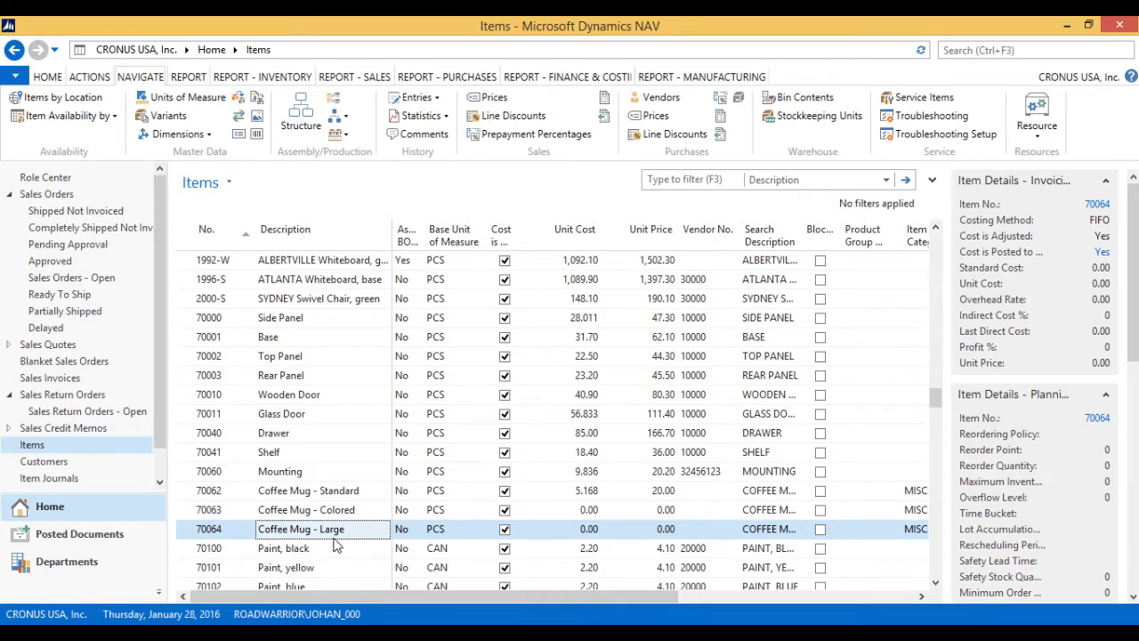
{"action": "left_click", "coordinate": [248, 100]}
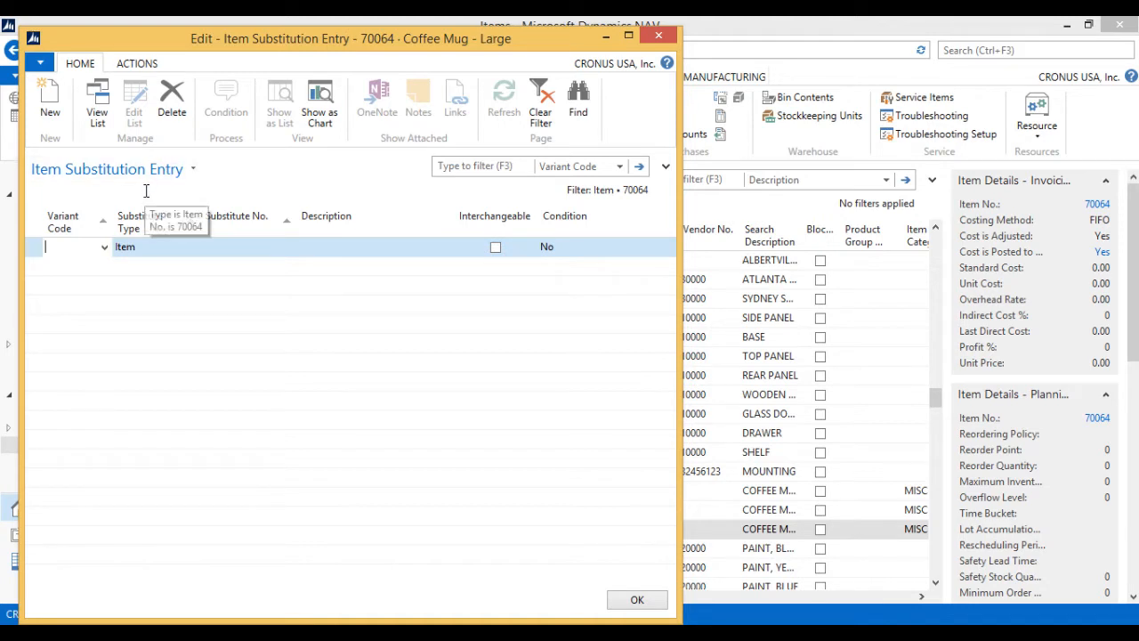
Add item 70062, Coffee Mug - Standard, as the substitute and mark it as interchangeable
{"action": "left_click", "coordinate": [245, 248]}
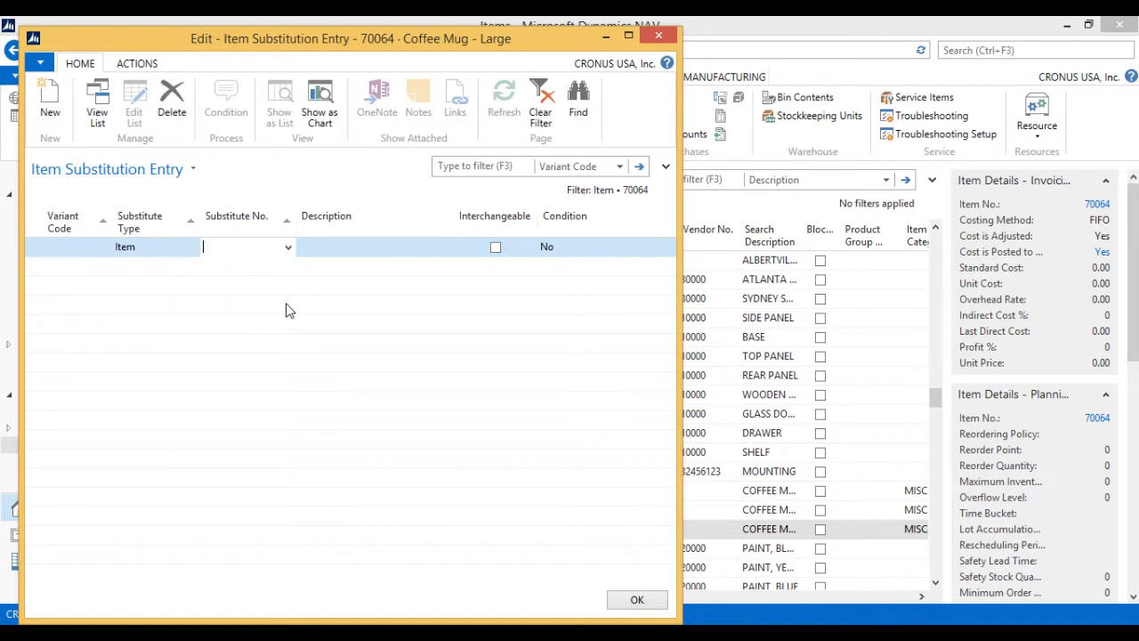
{"action": "type", "text": "coffe"}
{"action": "left_click", "coordinate": [298, 304]}
{"action": "key", "text": "Tab"}
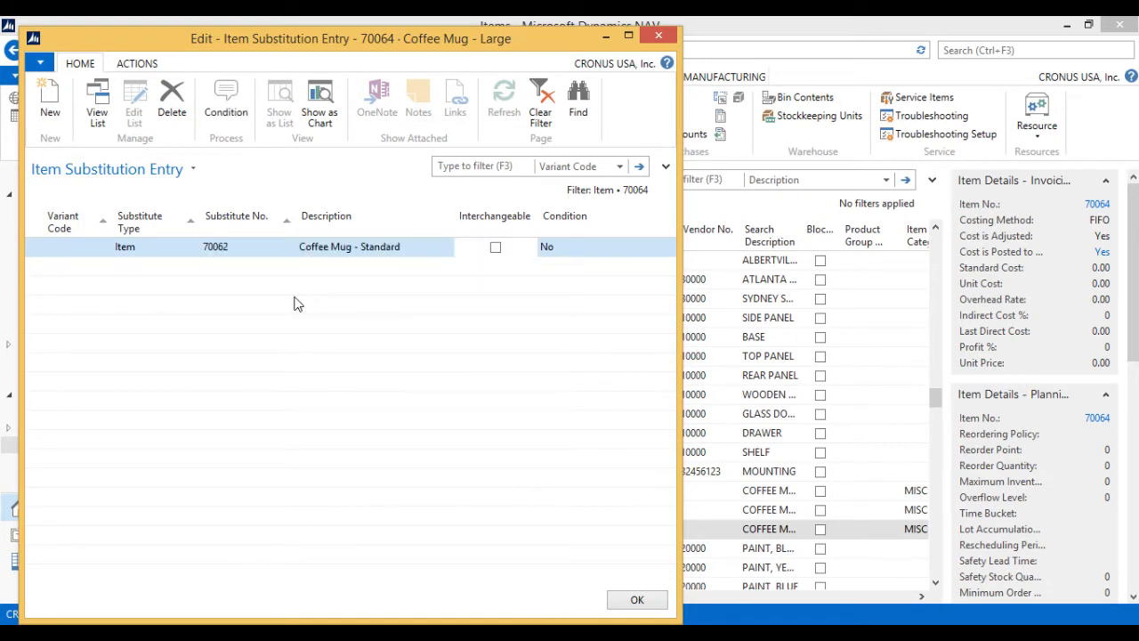
{"action": "left_click", "coordinate": [496, 247]}
Give the substitute the condition "Ask customer if OK with size difference" and close the substitution entries
{"action": "left_click", "coordinate": [226, 106]}
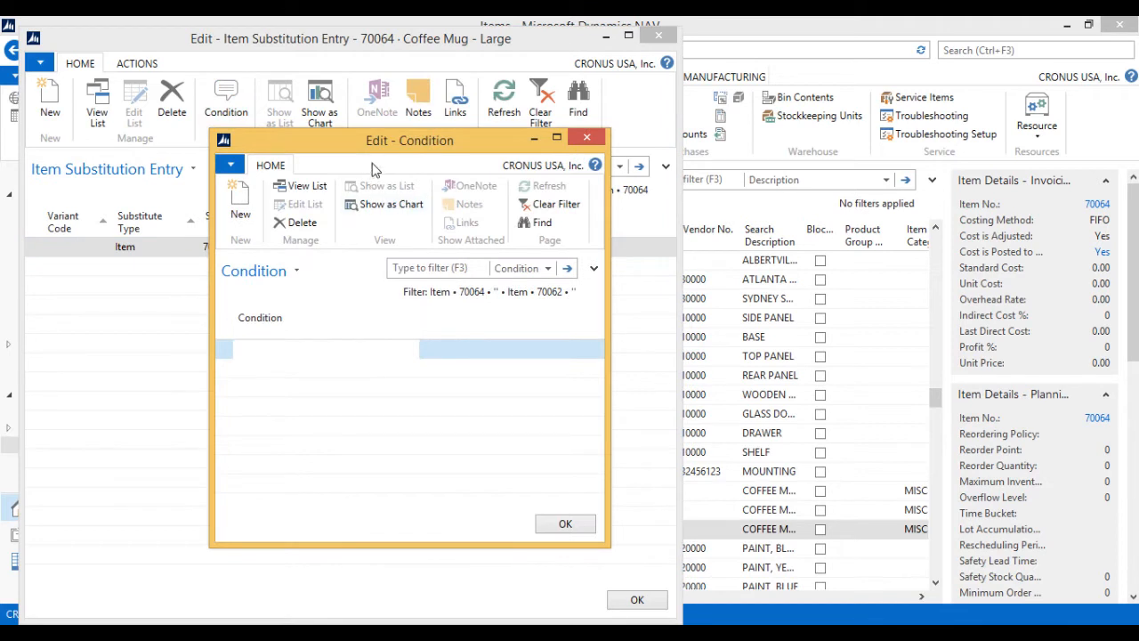
{"action": "left_click_drag", "start_coordinate": [382, 145], "coordinate": [530, 201]}
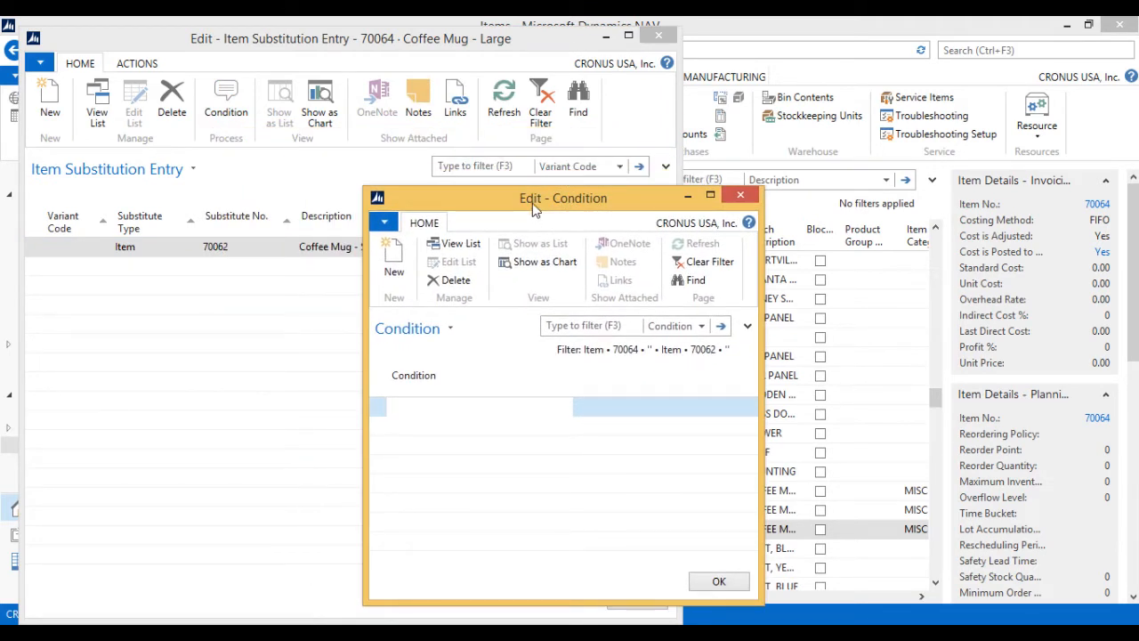
{"action": "type", "text": "Ask customer if OK with "}
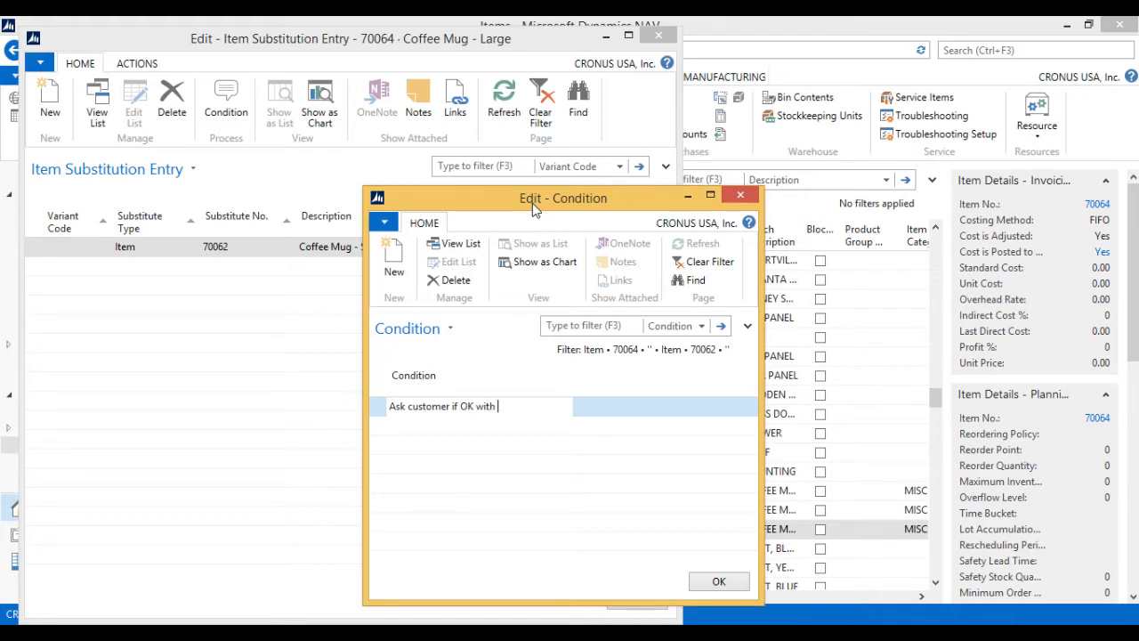
{"action": "type", "text": "size difference"}
{"action": "key", "text": "Return"}
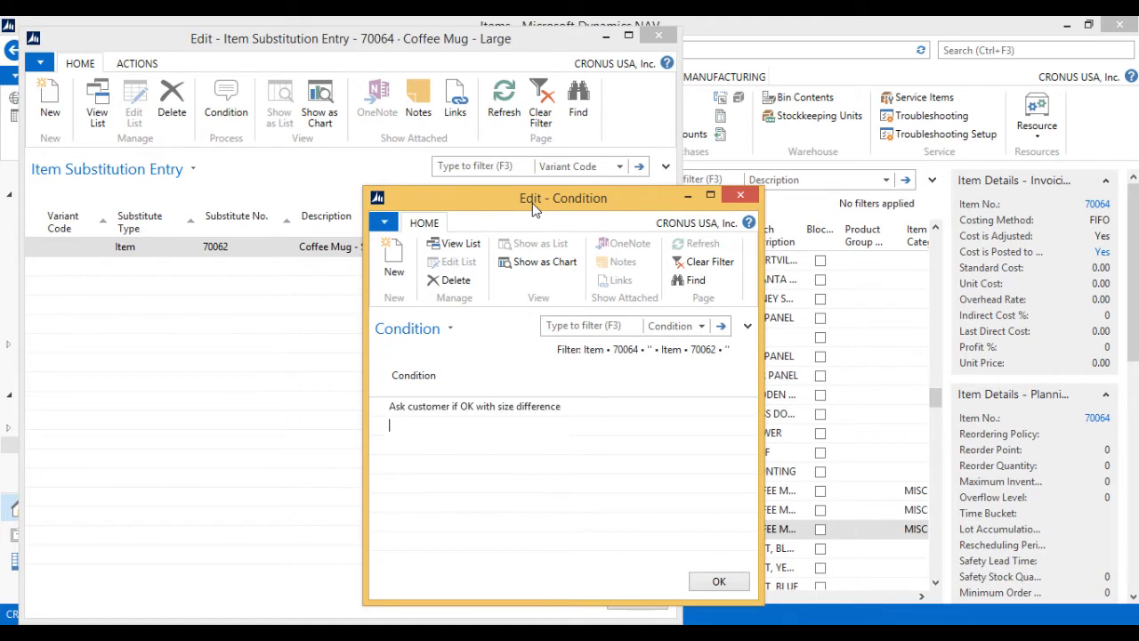
{"action": "left_click", "coordinate": [719, 582]}
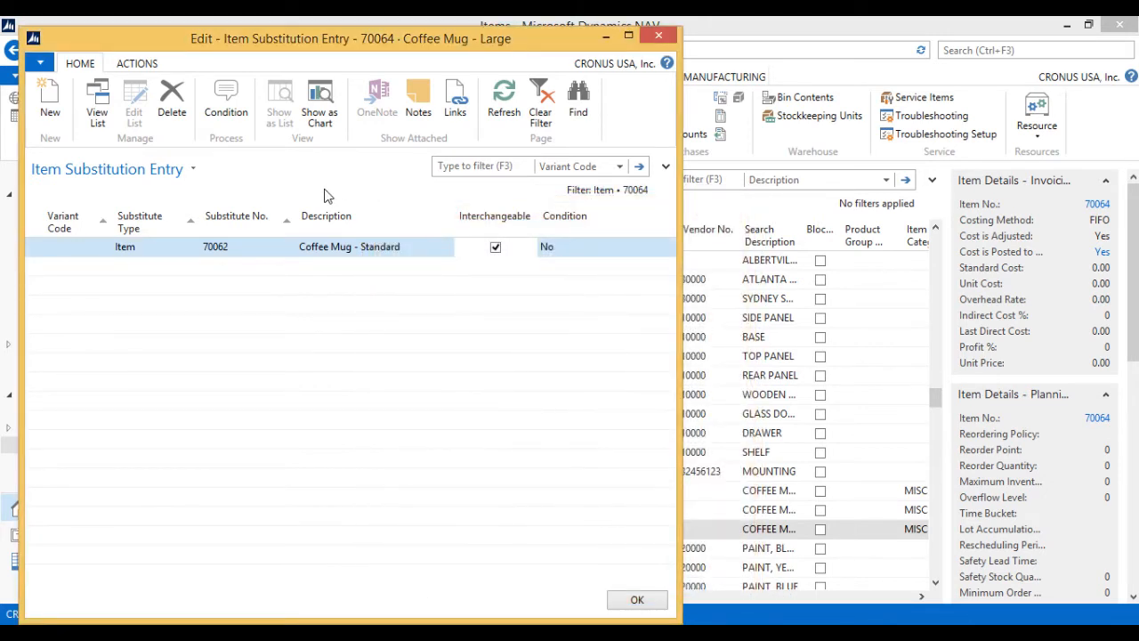
{"action": "left_click", "coordinate": [658, 37]}
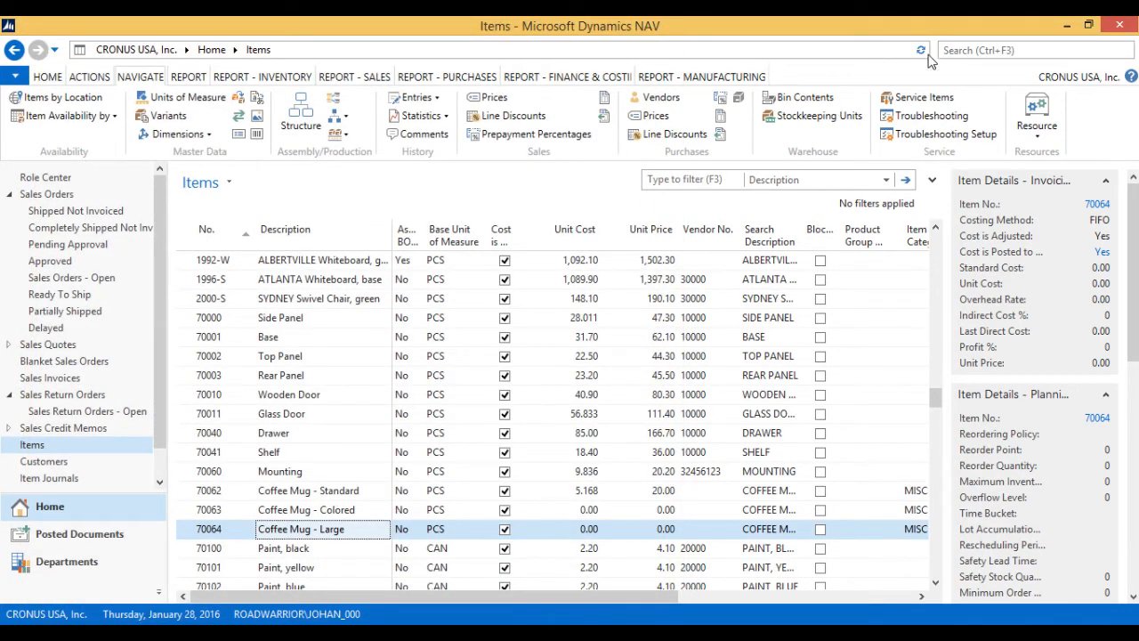
Search for "sales order" and open the Sales Orders list
{"action": "left_click", "coordinate": [979, 49]}
{"action": "type", "text": "sales order"}
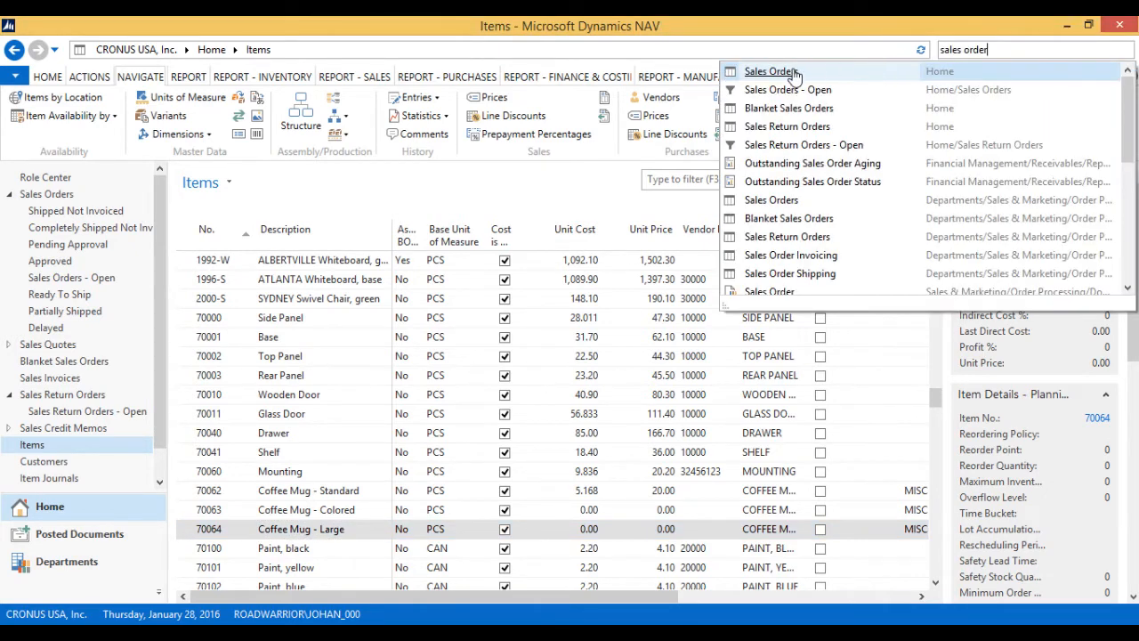
{"action": "left_click", "coordinate": [783, 75]}
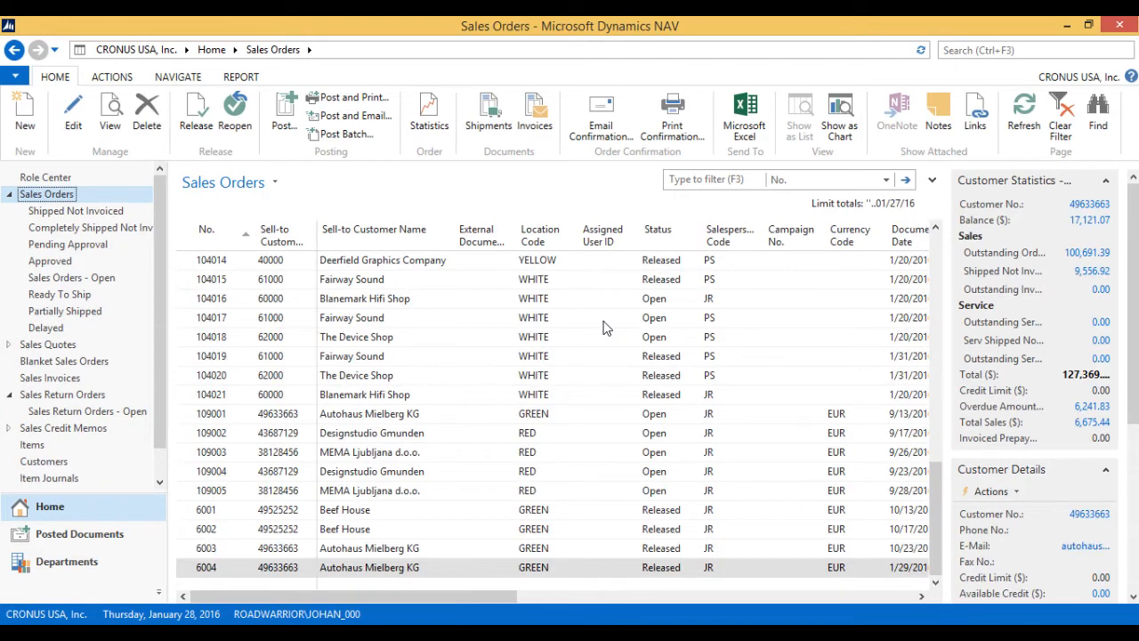
Create a new sales order for The Cannon Group PLC
{"action": "left_click", "coordinate": [36, 123]}
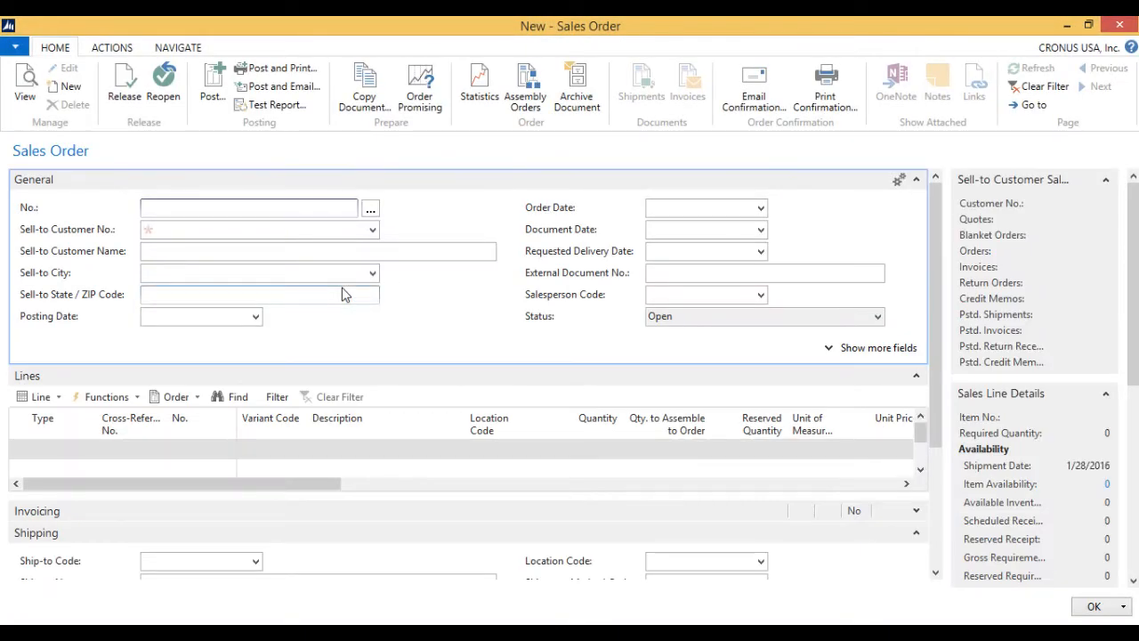
{"action": "key", "text": "Tab"}
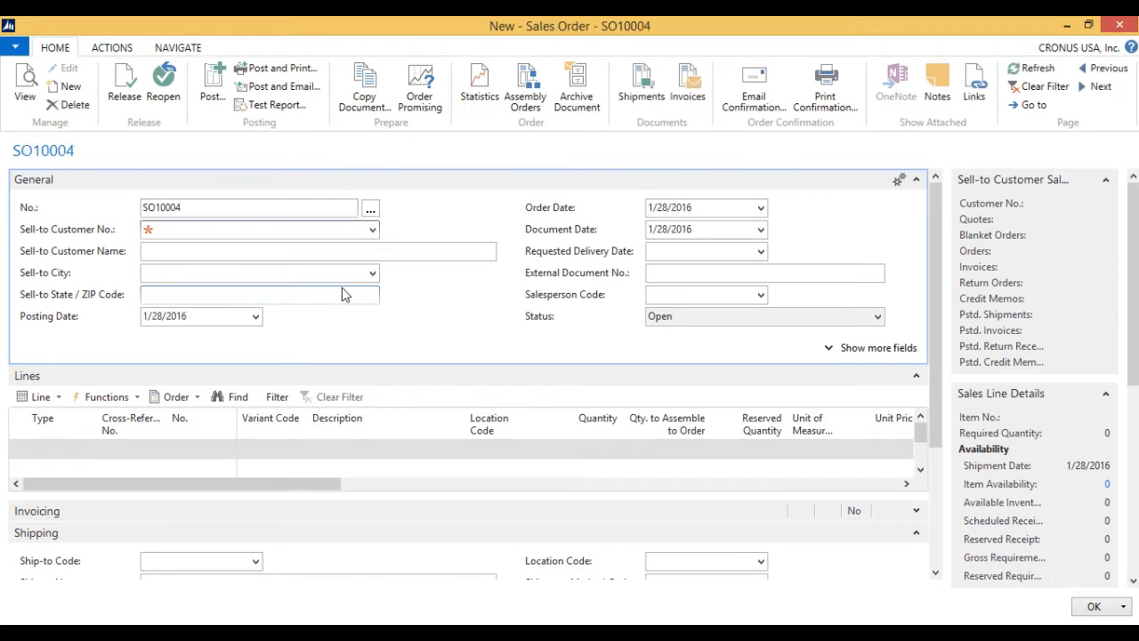
{"action": "type", "text": "the"}
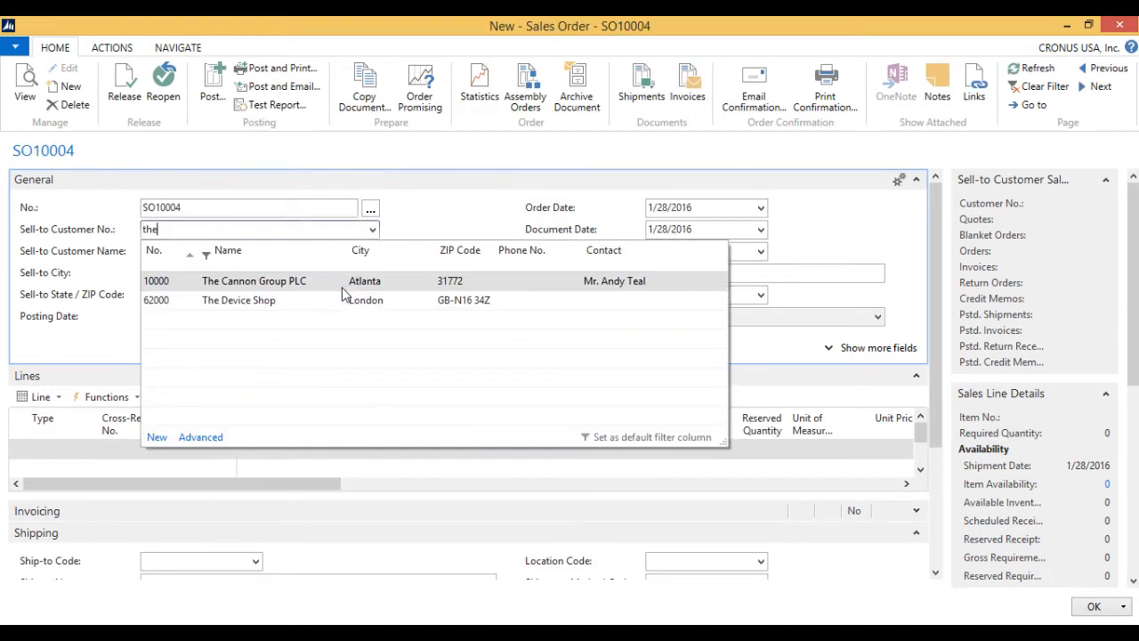
{"action": "key", "text": "Return"}
{"action": "left_click", "coordinate": [342, 294]}
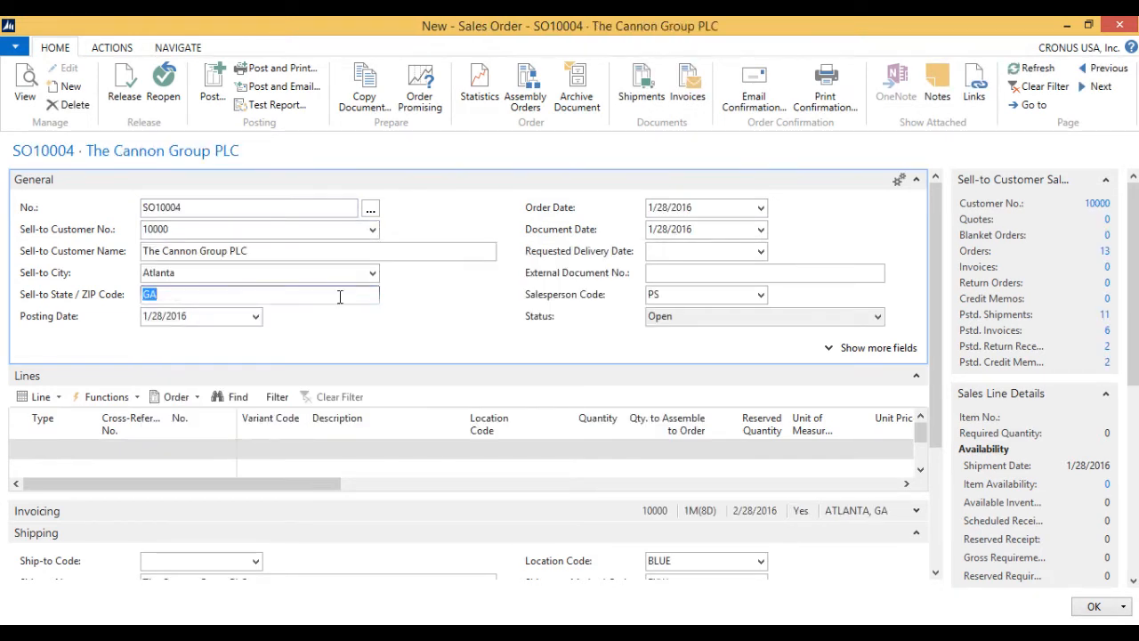
Add an item line for 70064, Coffee Mug - Large, with a quantity of 50
{"action": "left_click", "coordinate": [62, 454]}
{"action": "type", "text": "Item"}
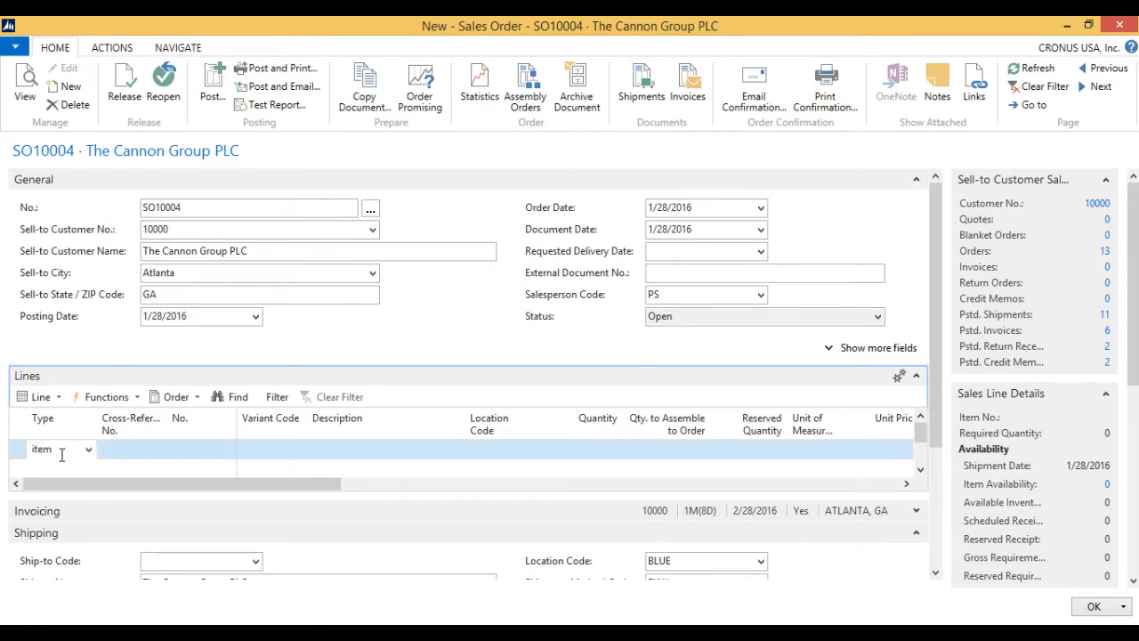
{"action": "key", "text": "Tab"}
{"action": "key", "text": "Tab"}
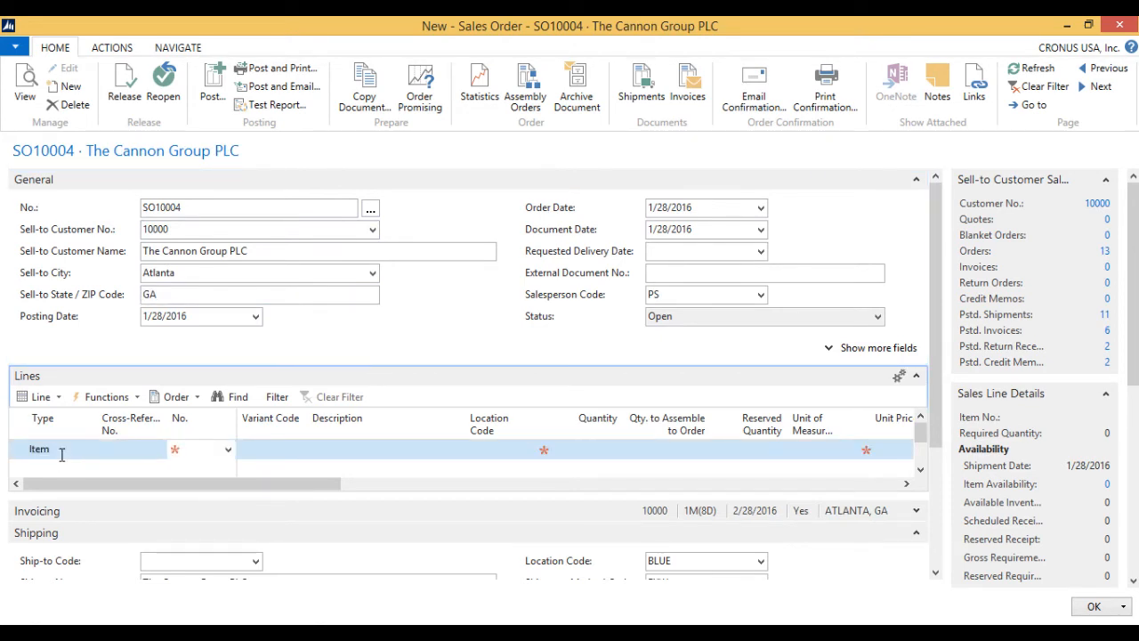
{"action": "type", "text": "coff"}
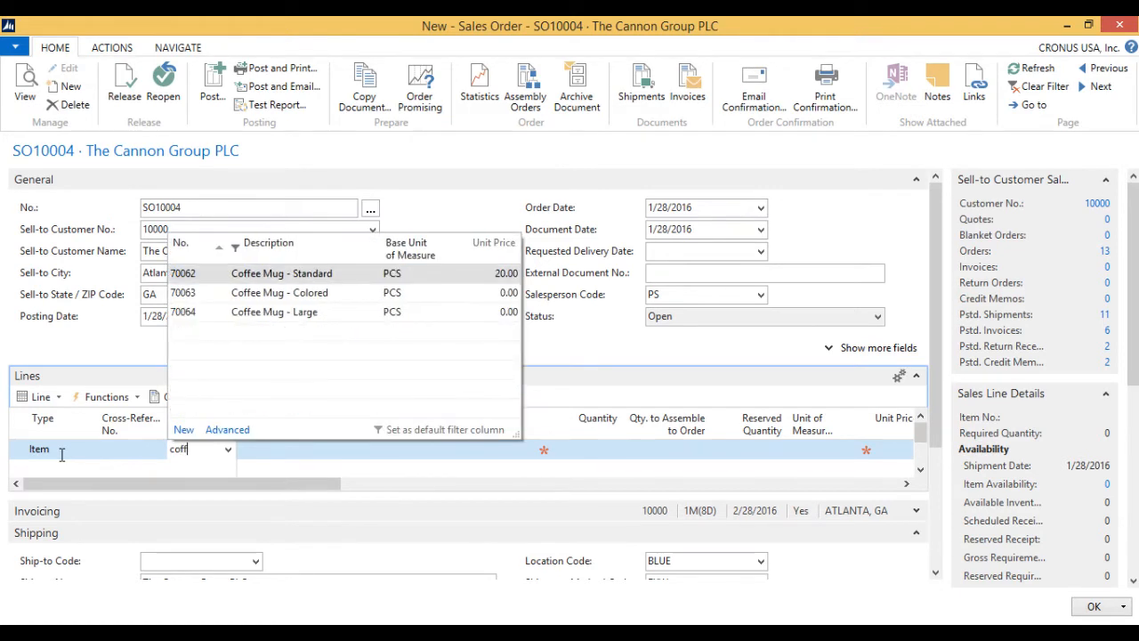
{"action": "left_click", "coordinate": [270, 313]}
{"action": "key", "text": "Return"}
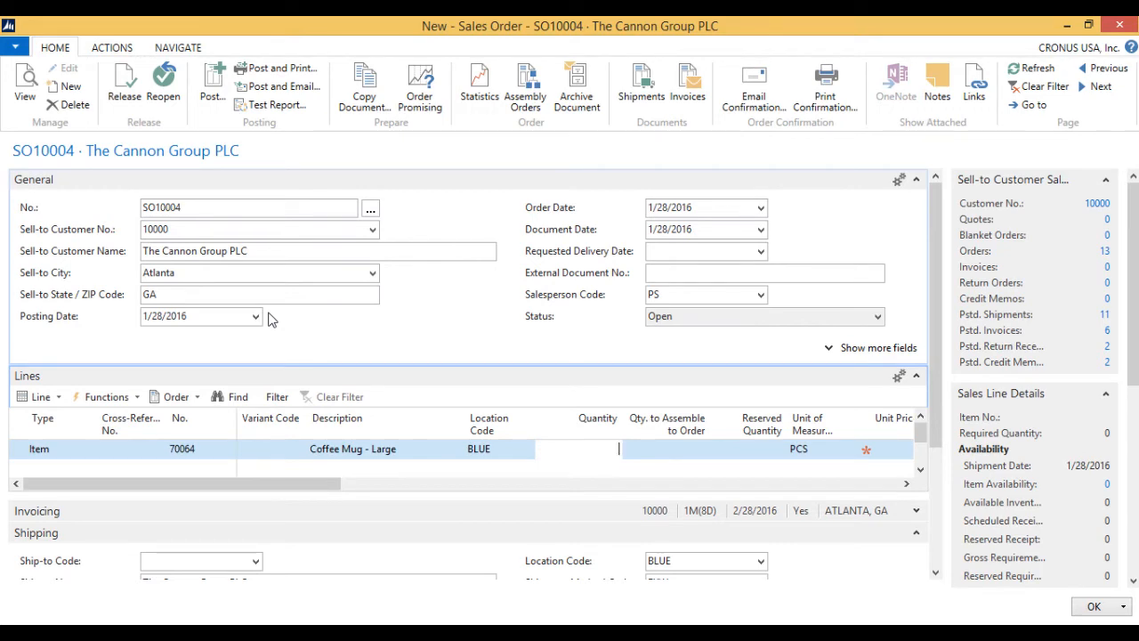
{"action": "type", "text": "50"}
{"action": "key", "text": "Return"}
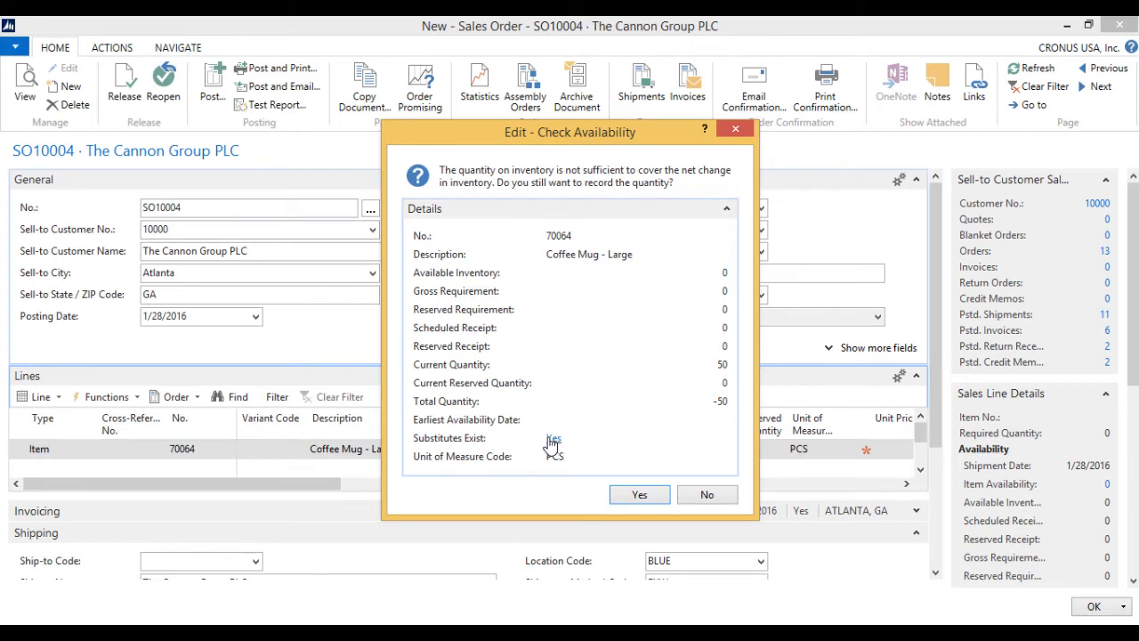
Review the existing substitute and its condition from the availability check, and decline recording the quantity
{"action": "left_click", "coordinate": [553, 440]}
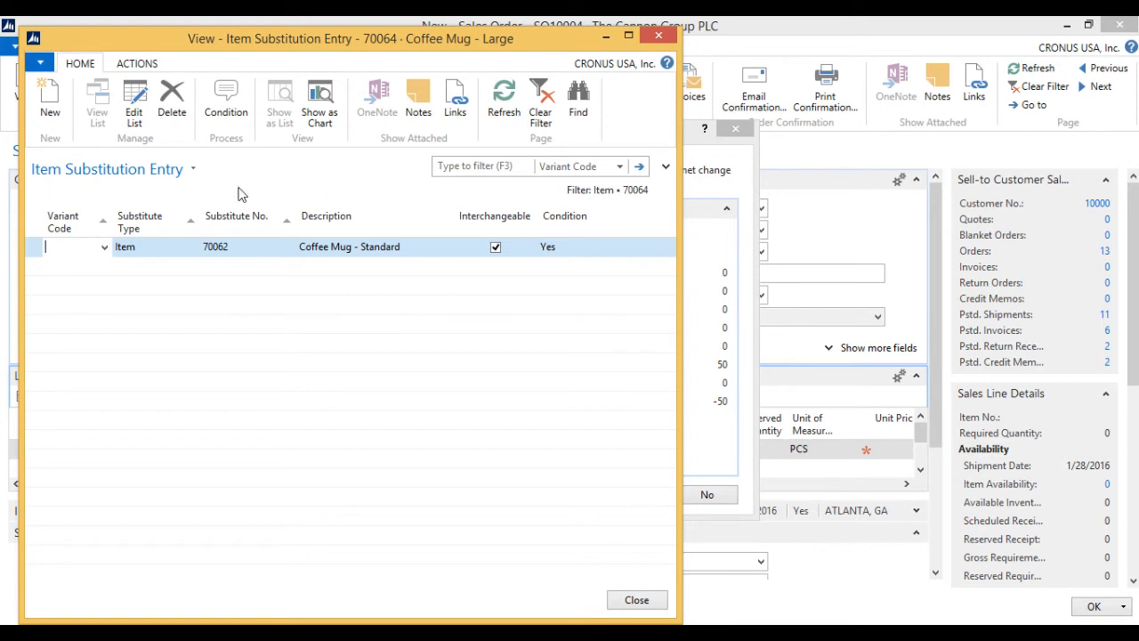
{"action": "left_click", "coordinate": [226, 103]}
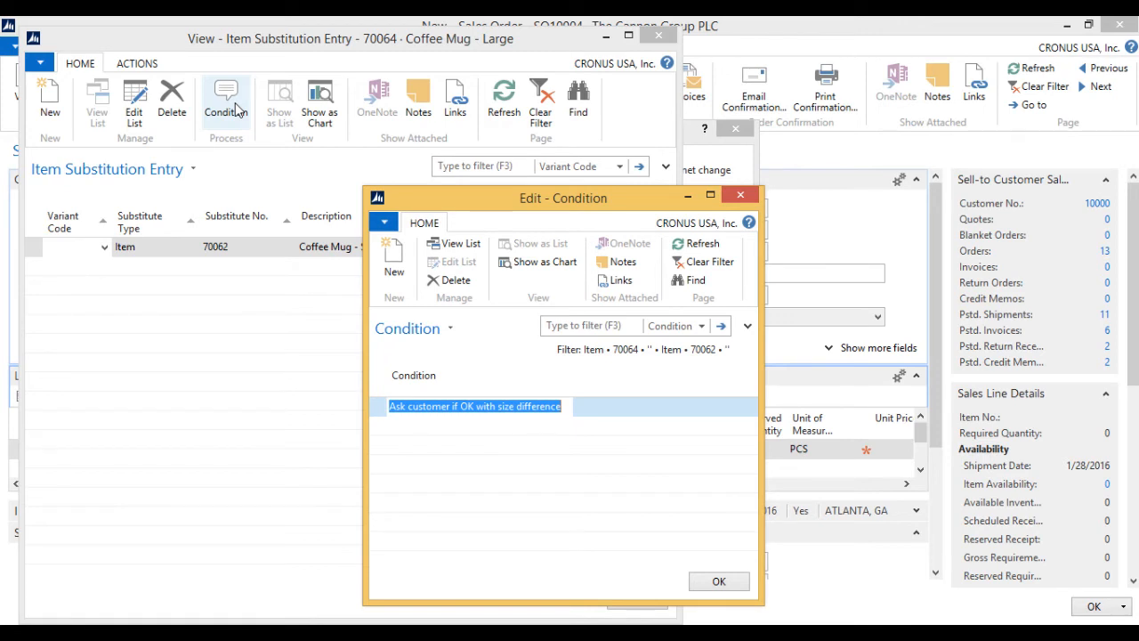
{"action": "left_click", "coordinate": [743, 194]}
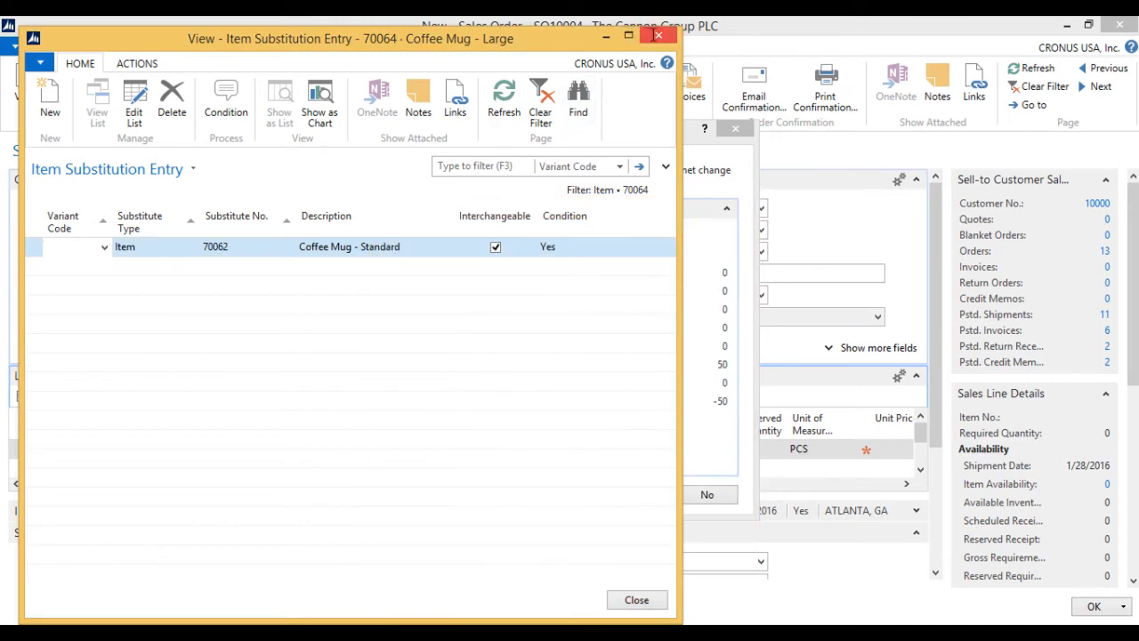
{"action": "left_click", "coordinate": [657, 35]}
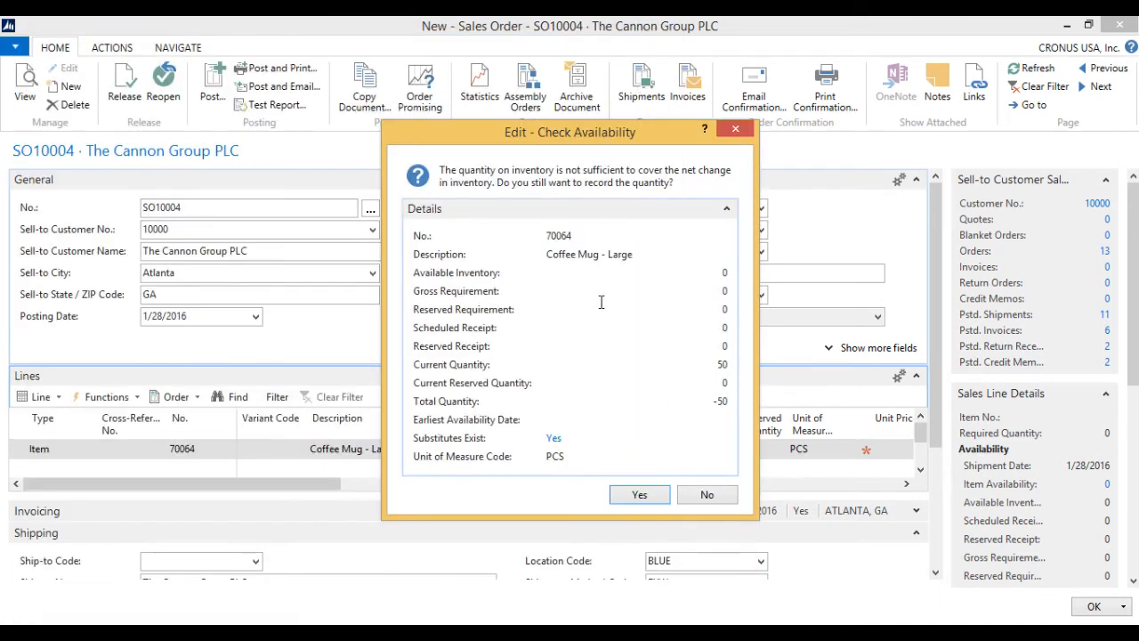
{"action": "left_click", "coordinate": [706, 495]}
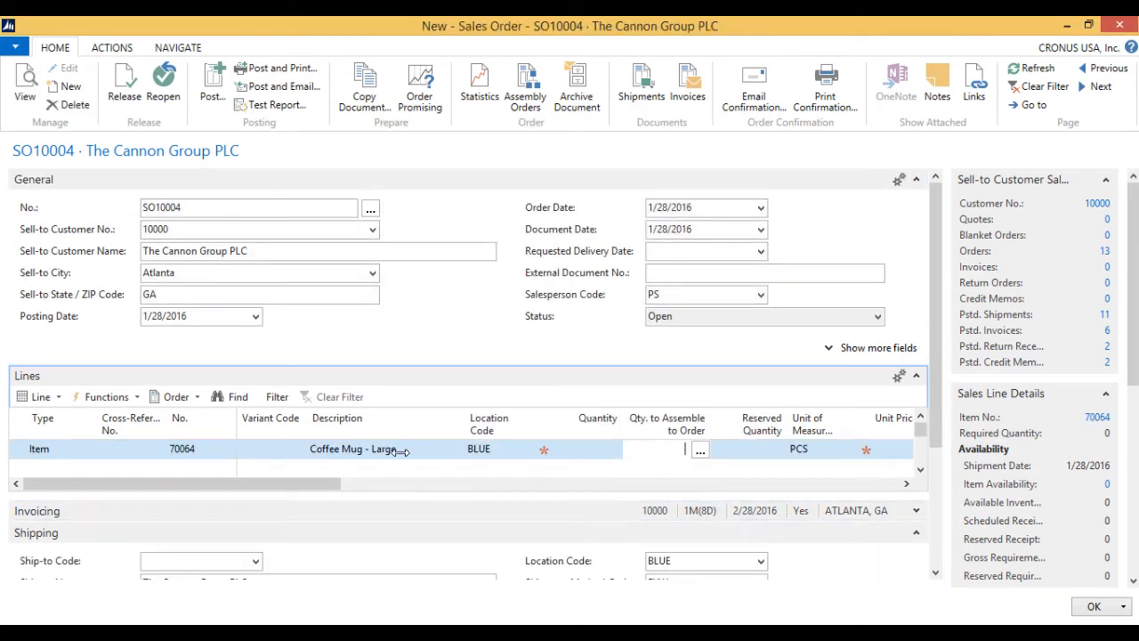
Replace the item on the order line with its substitute 70062, Coffee Mug - Standard, using Select Item Substitution
{"action": "left_click", "coordinate": [51, 402]}
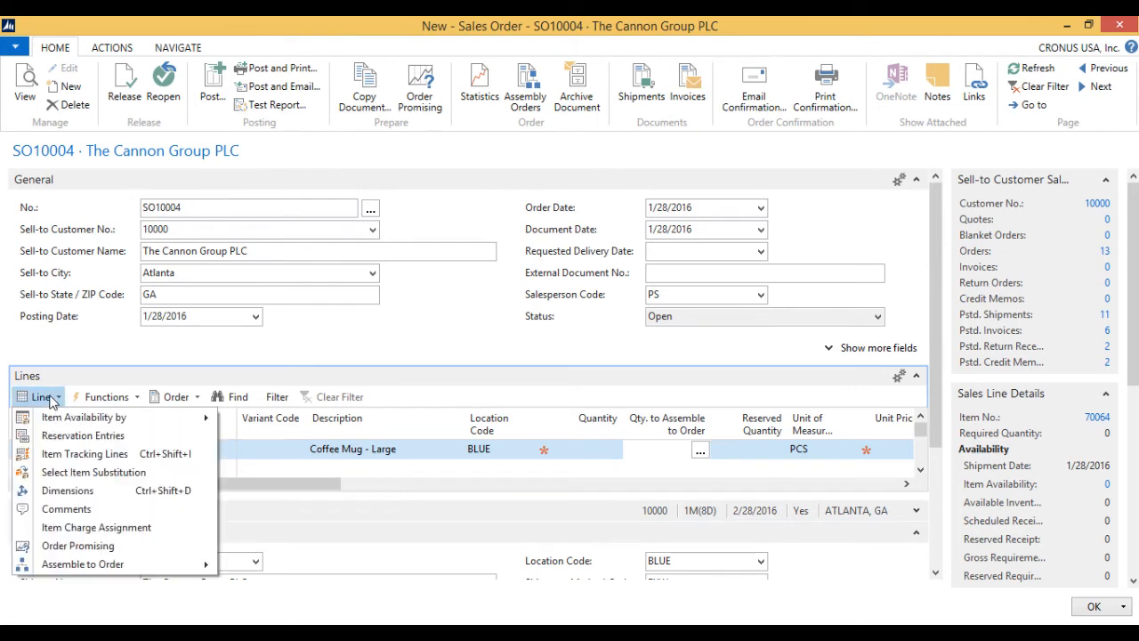
{"action": "left_click", "coordinate": [121, 473]}
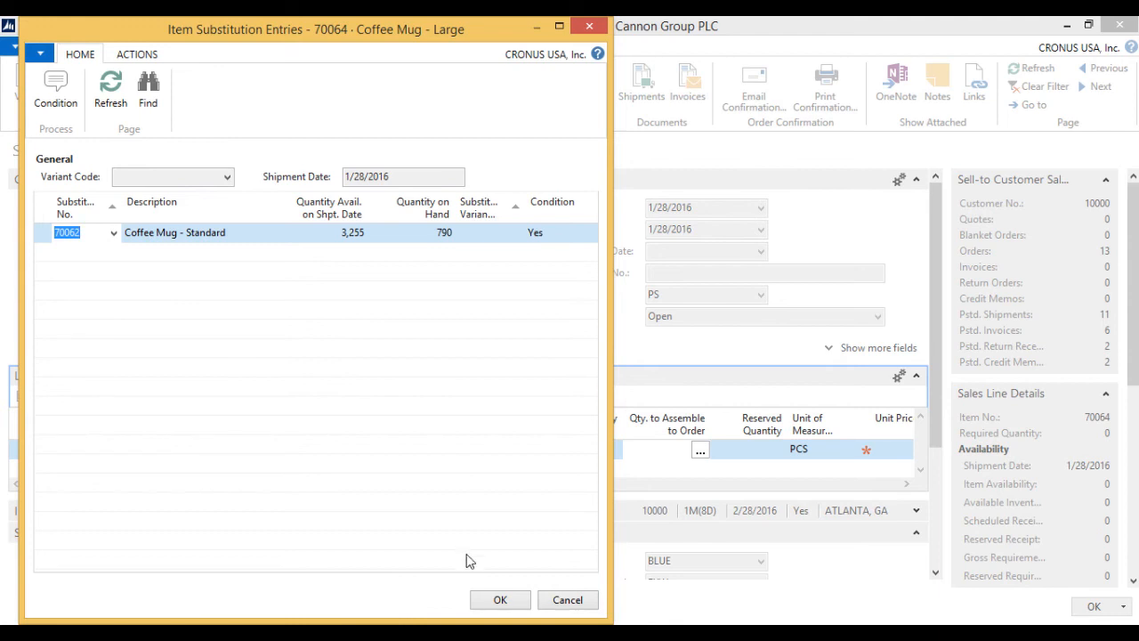
{"action": "left_click", "coordinate": [501, 599]}
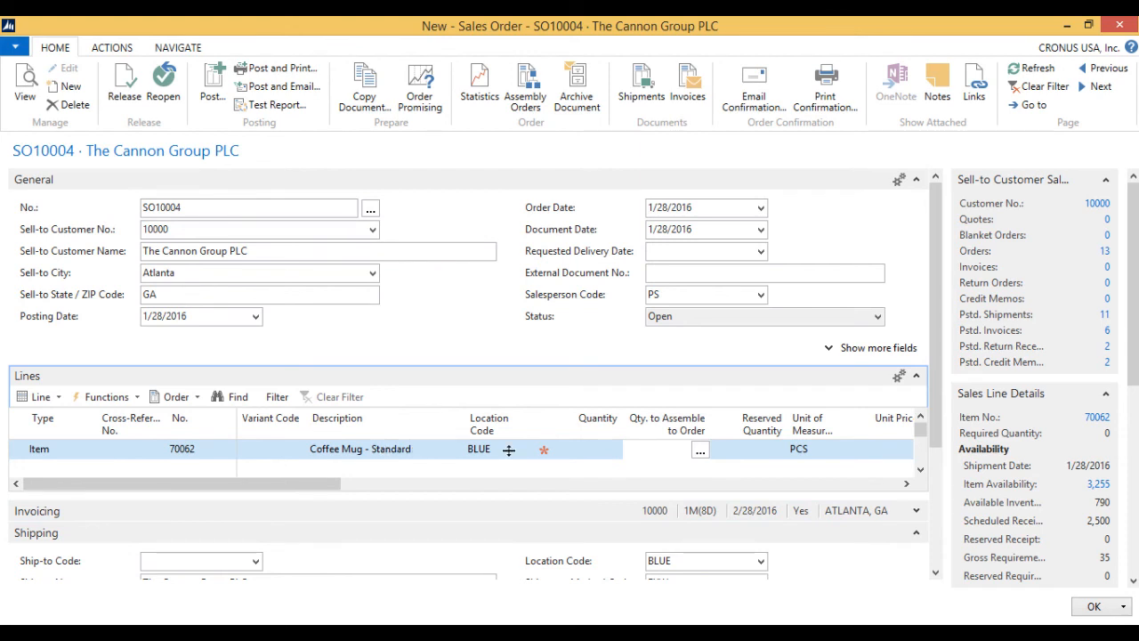
Set the substituted line's quantity to 50 and go through the line's price and amount fields
{"action": "left_click", "coordinate": [612, 449]}
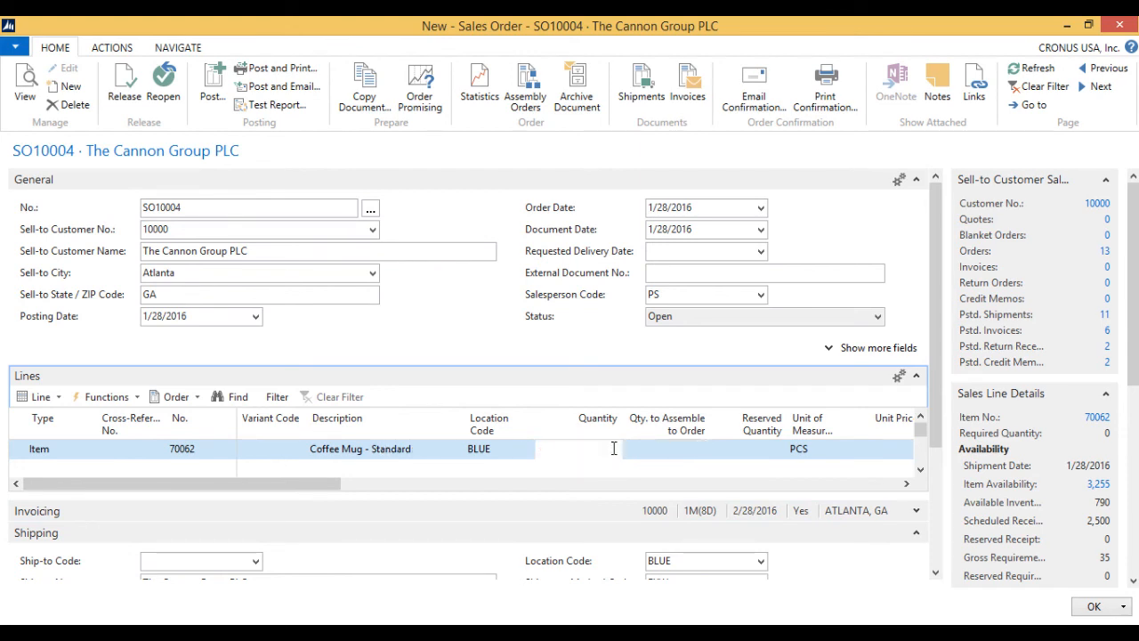
{"action": "key", "text": "Tab"}
{"action": "key", "text": "Tab"}
{"action": "key", "text": "Tab"}
{"action": "key", "text": "Tab"}
{"action": "key", "text": "Tab"}
{"action": "key", "text": "shift+Tab"}
{"action": "key", "text": "shift+Tab"}
{"action": "key", "text": "shift+Tab"}
{"action": "key", "text": "shift+Tab"}
{"action": "key", "text": "shift+Tab"}
{"action": "key", "text": "shift+Tab"}
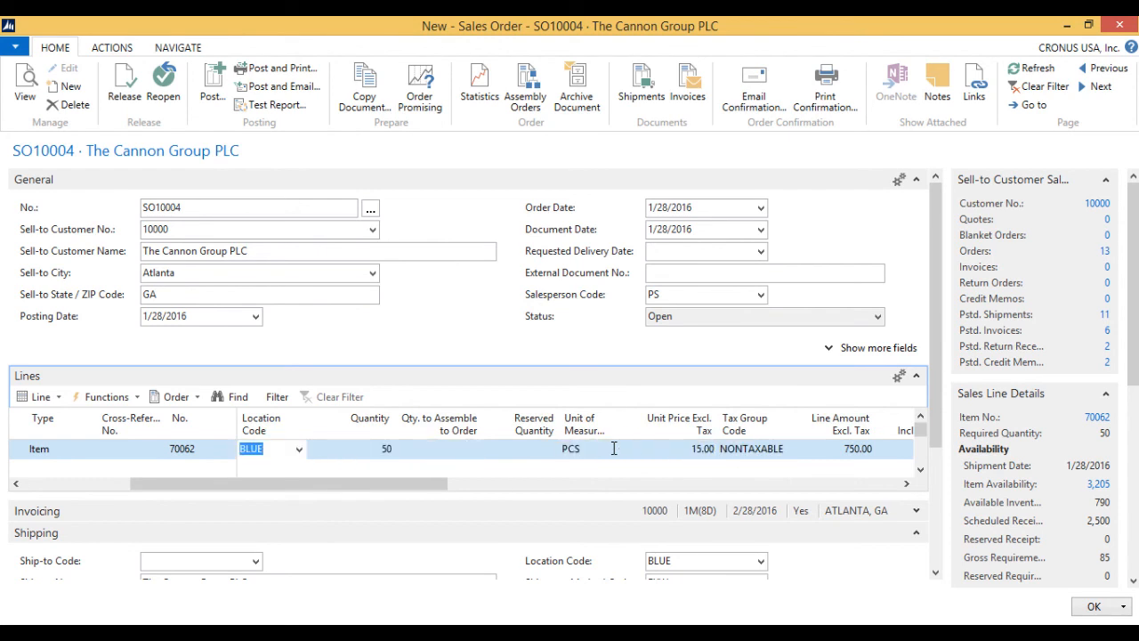
{"action": "key", "text": "shift+Tab"}
{"action": "key", "text": "shift+Tab"}
{"action": "key", "text": "shift+Tab"}
{"action": "key", "text": "shift+Tab"}
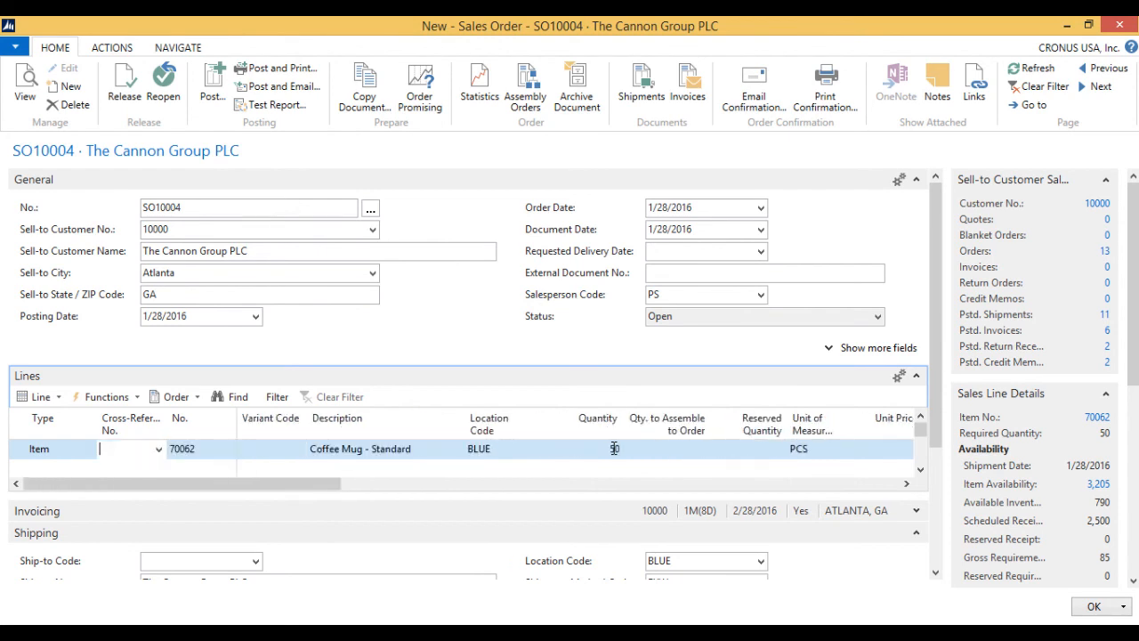